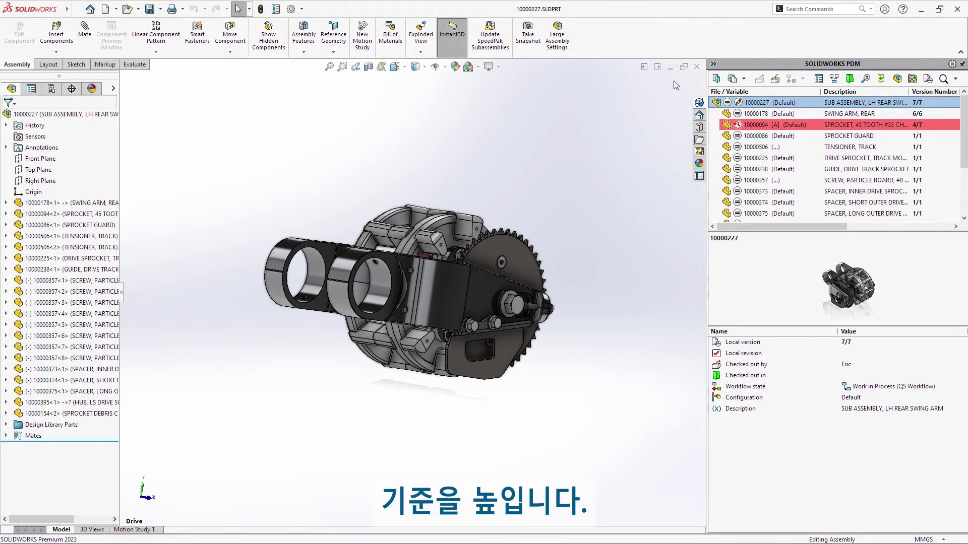
Step: Enter Doc Number 10000227 on the sub-assembly's data card
left_click(817, 80)
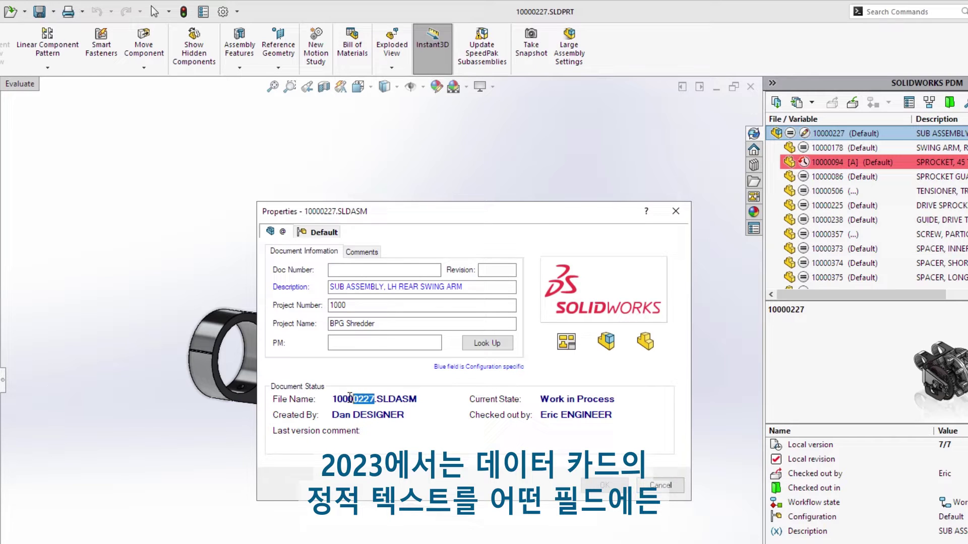
left_click(419, 270)
type("10000227")
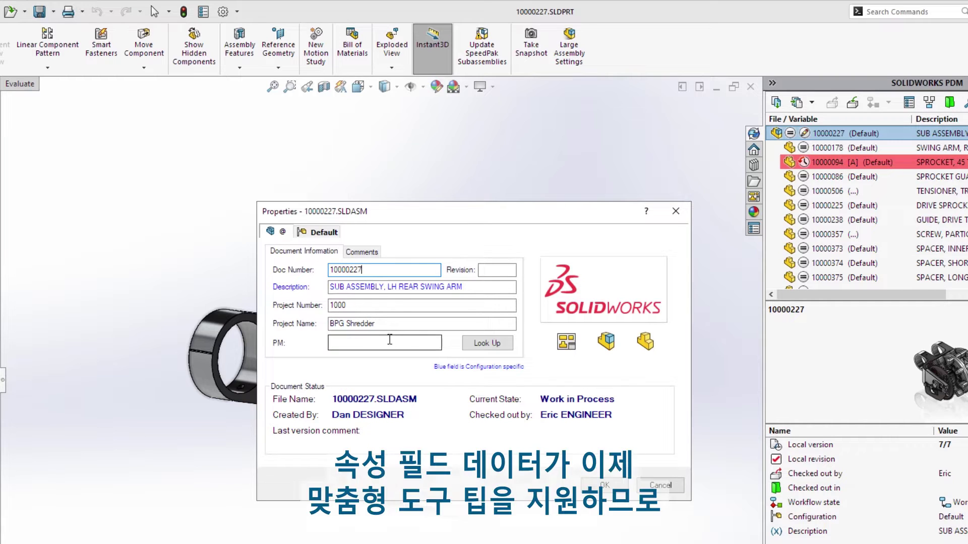
Step: Look up the shredder product manager by login and assign them as project manager
mouse_move(389, 342)
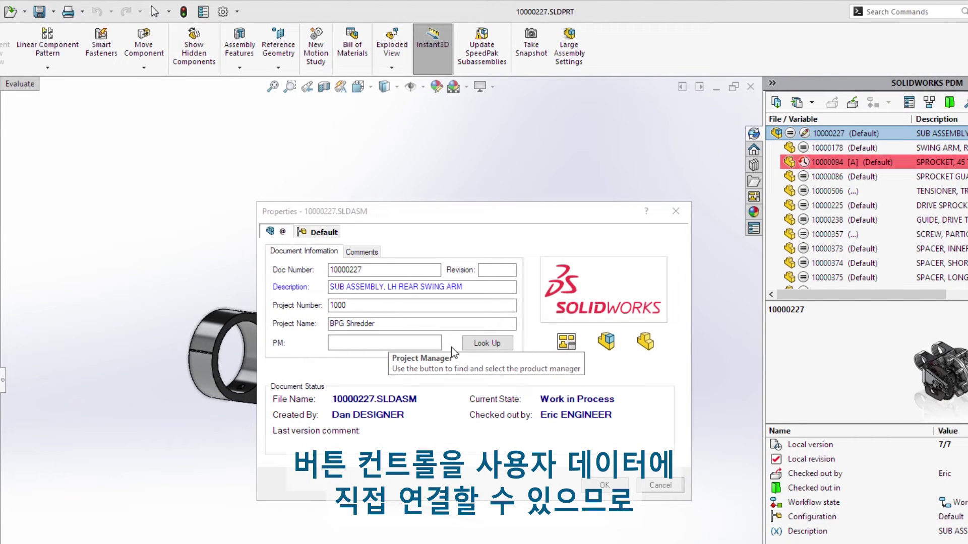
left_click(474, 347)
type("pete")
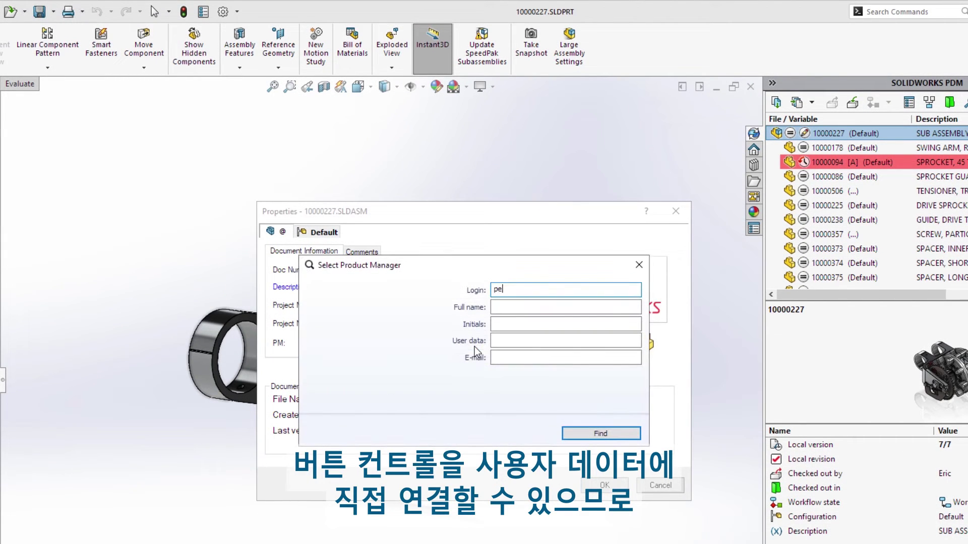
left_click(565, 429)
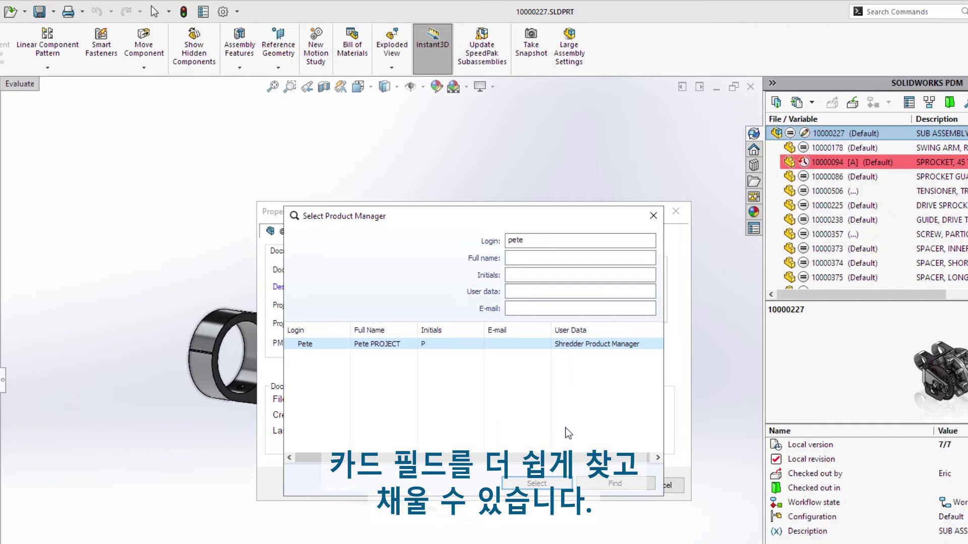
left_click(543, 484)
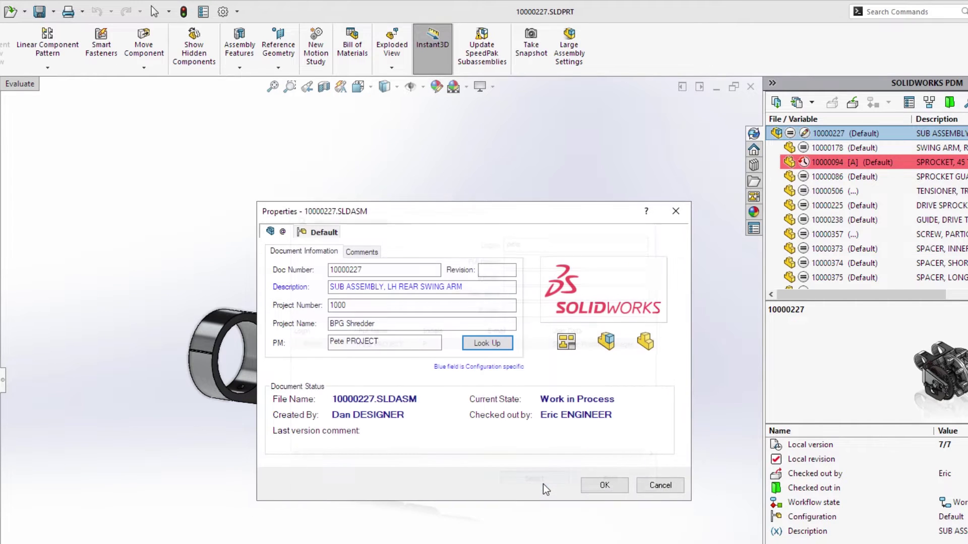
Step: Save the data card, then review the 45-tooth sprocket 10000094's version history
left_click(604, 486)
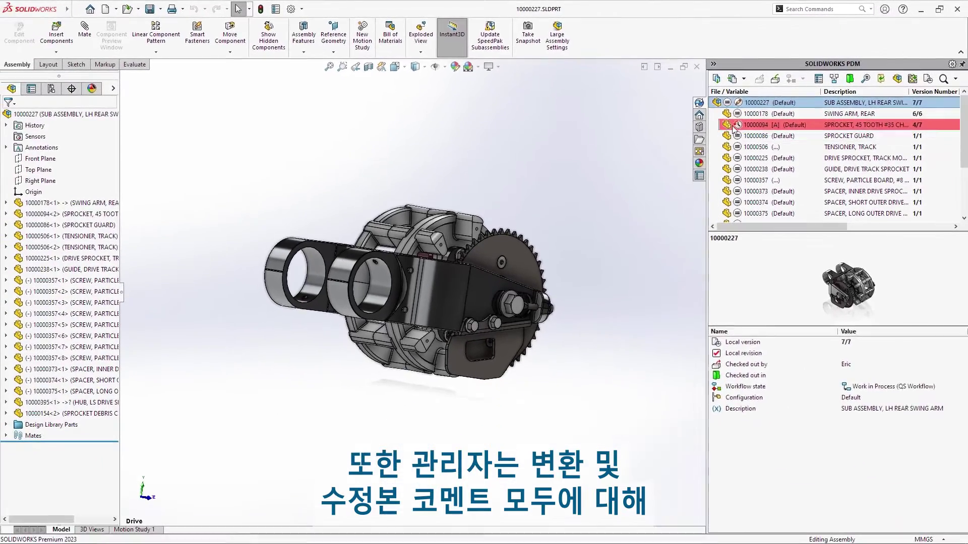
left_click(829, 162)
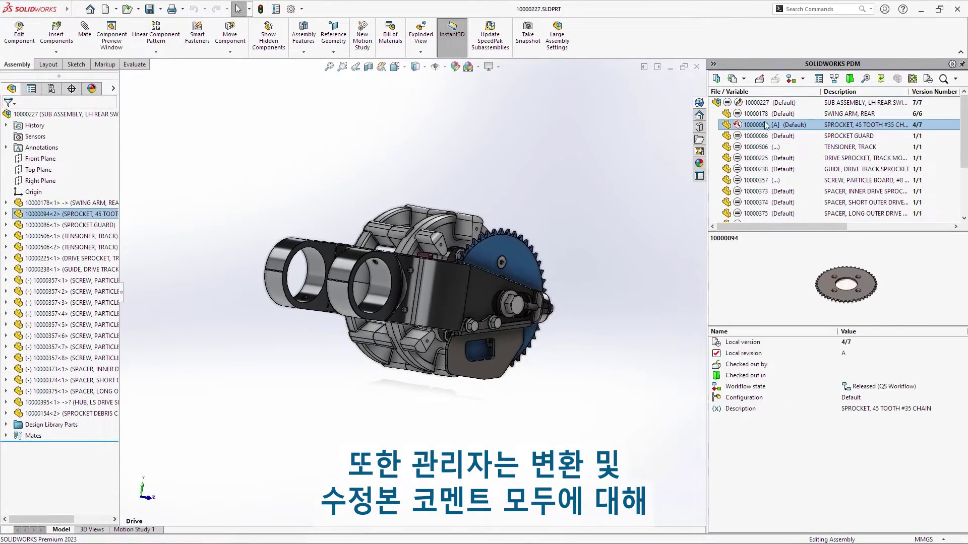
left_click(928, 79)
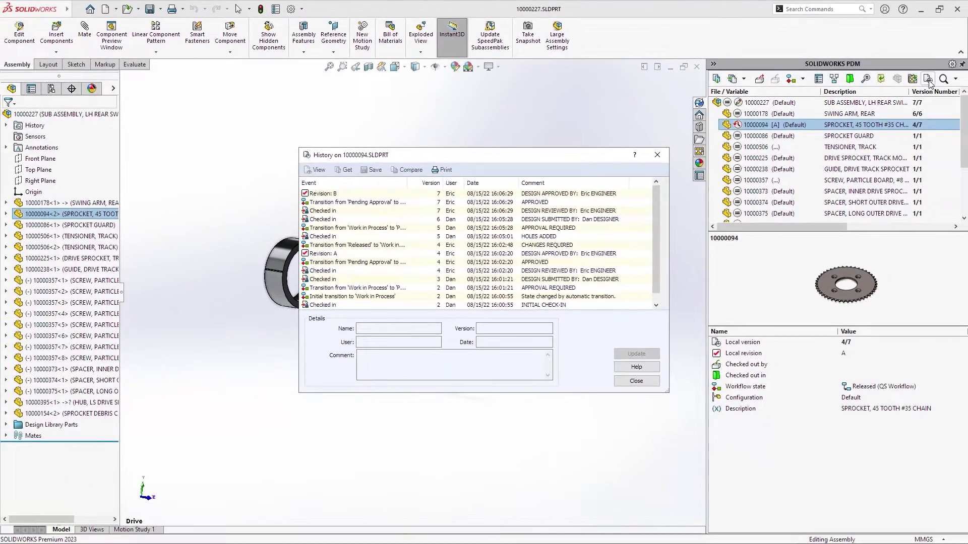
left_click(636, 381)
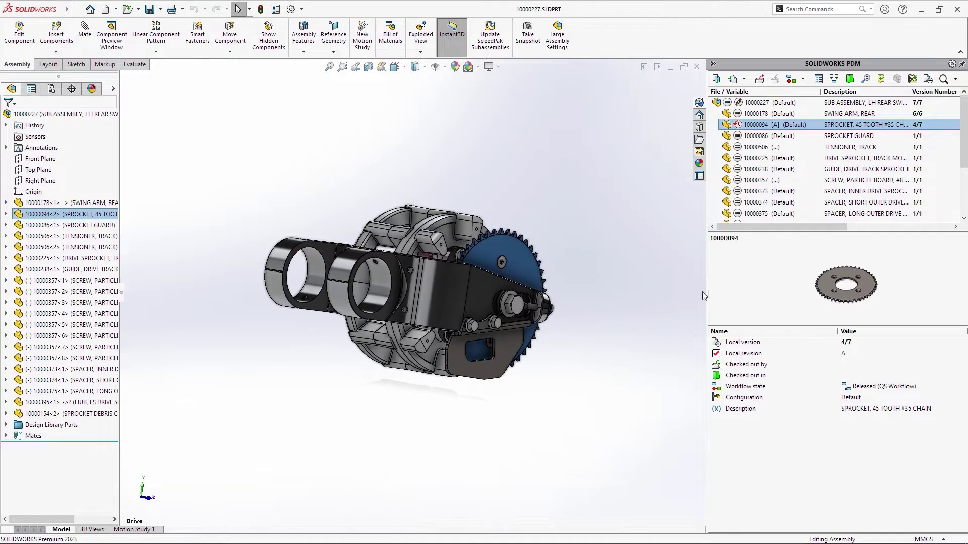
Step: Get version 7, revision B, of the sprocket into the assembly
right_click(728, 128)
left_click(749, 221)
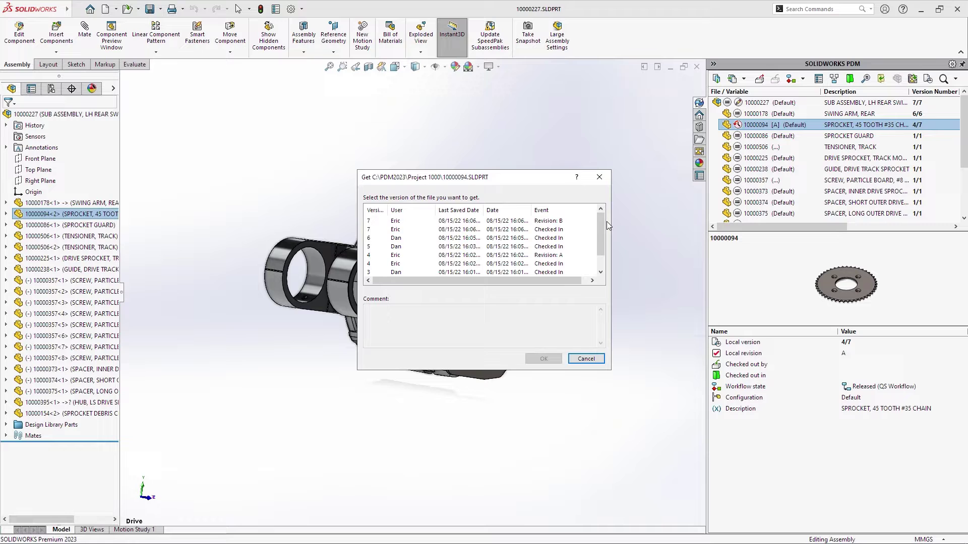
left_click(583, 221)
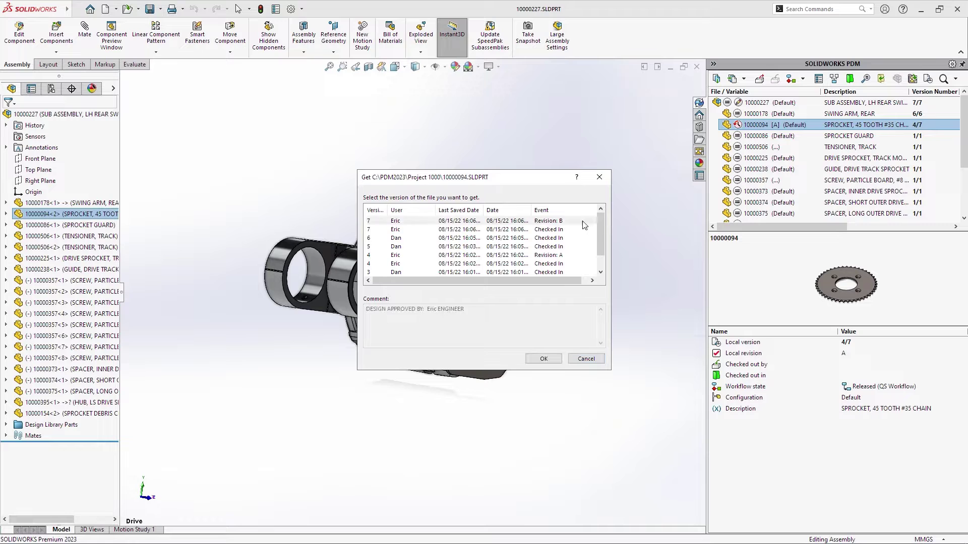
left_click(543, 359)
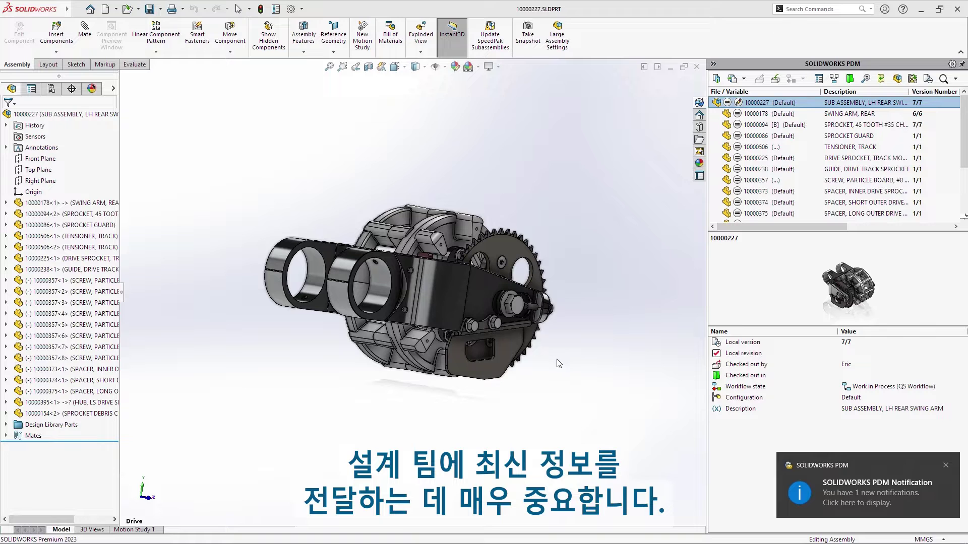
Step: Open the PDM notification about the rear swing arm reaching Pending Approval
left_click(878, 497)
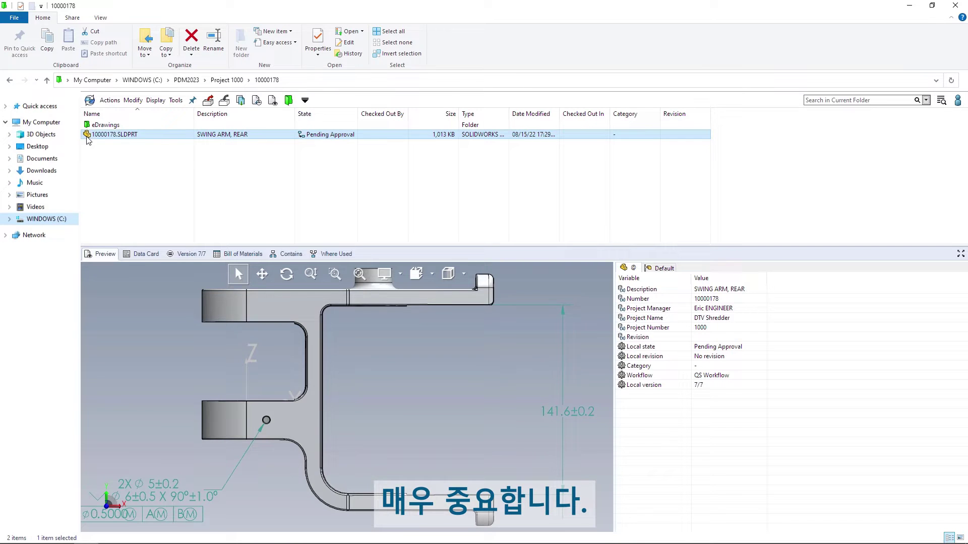
Step: Run the Create STEP 242 task on 10000178.SLDPRT
right_click(88, 137)
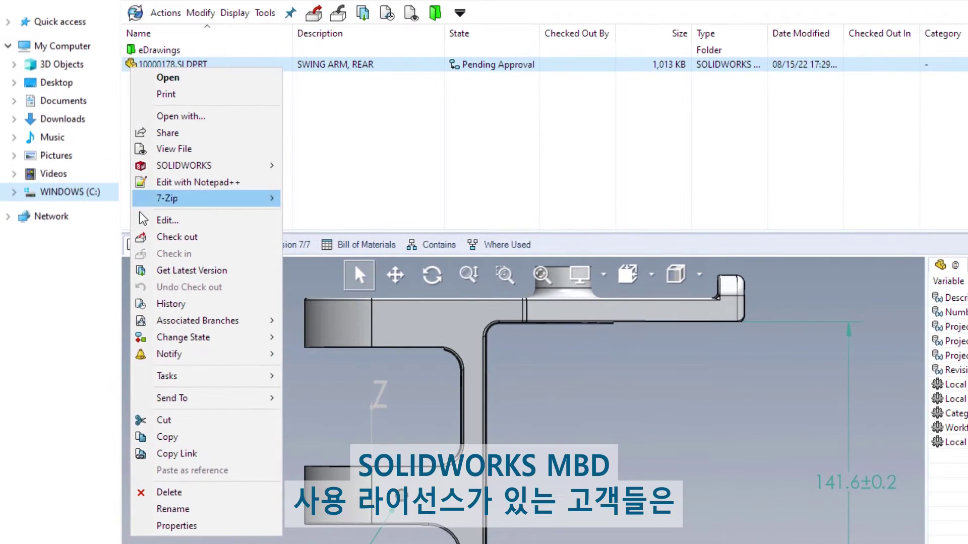
mouse_move(145, 379)
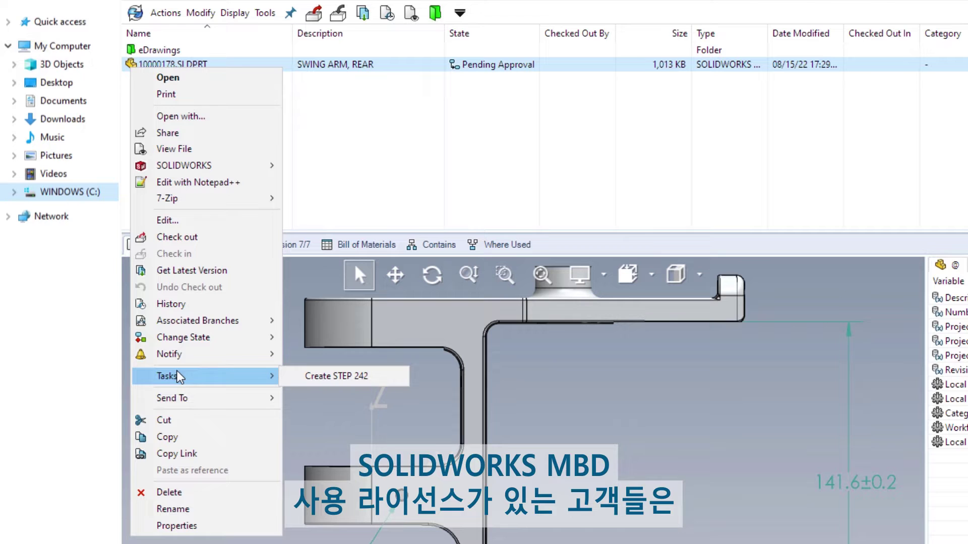
left_click(291, 379)
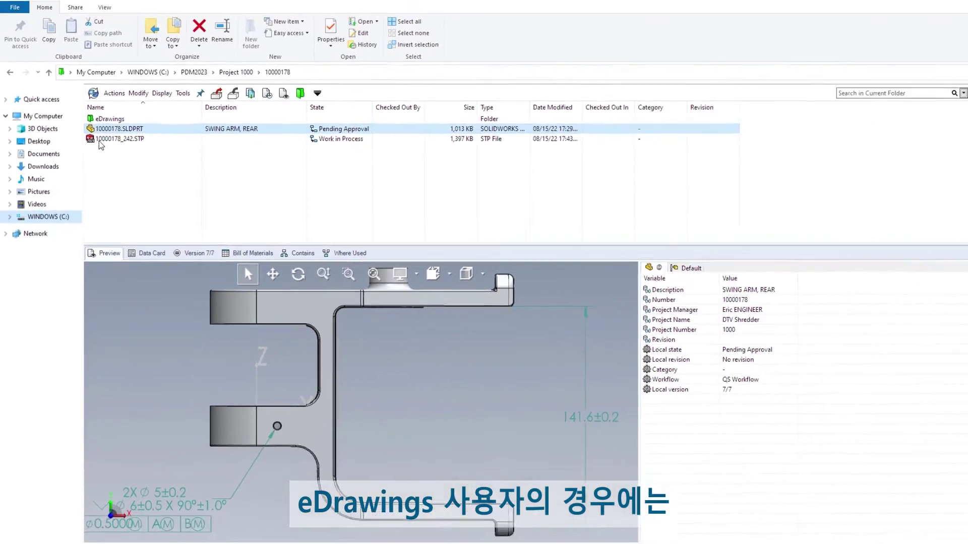
Step: Preview 10000178.html from the eDrawings folder in an isometric view
double_click(92, 122)
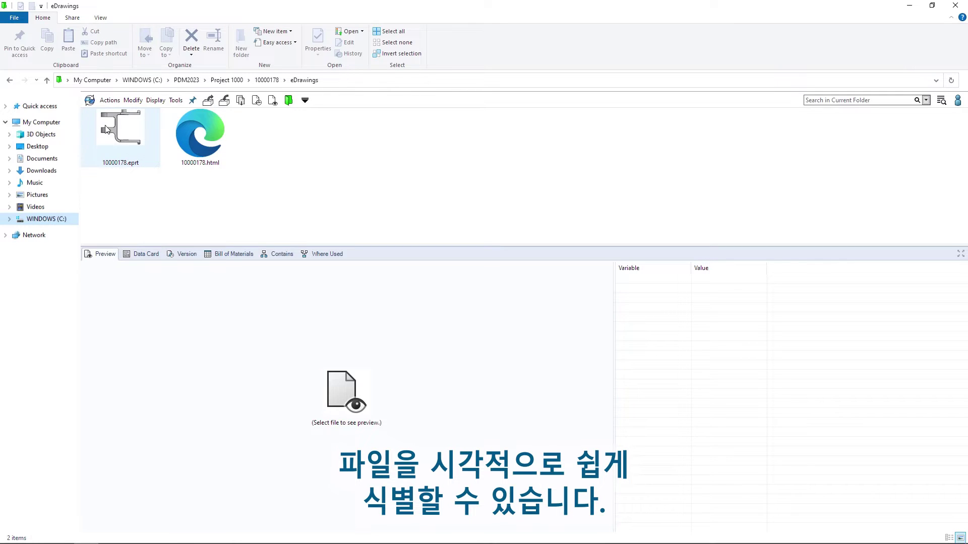
left_click(184, 136)
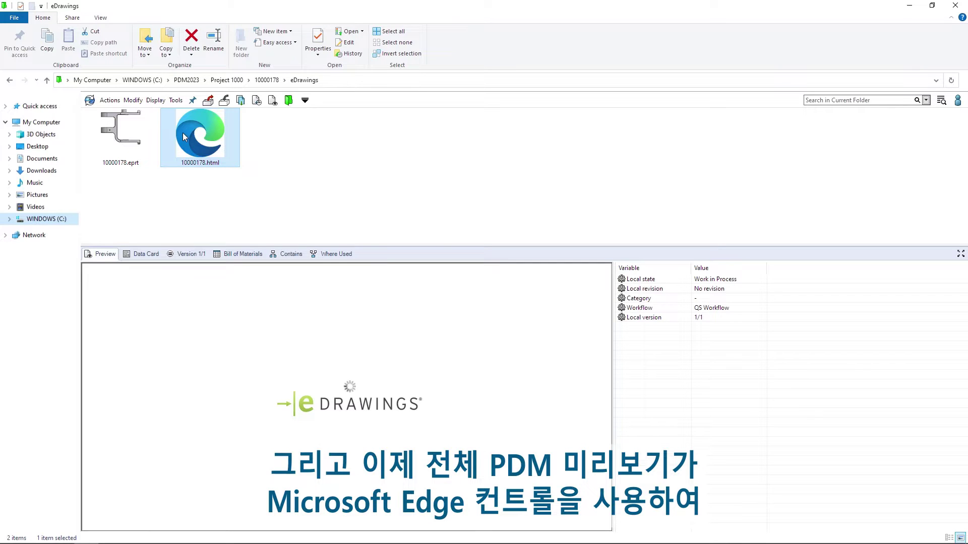
left_click(510, 282)
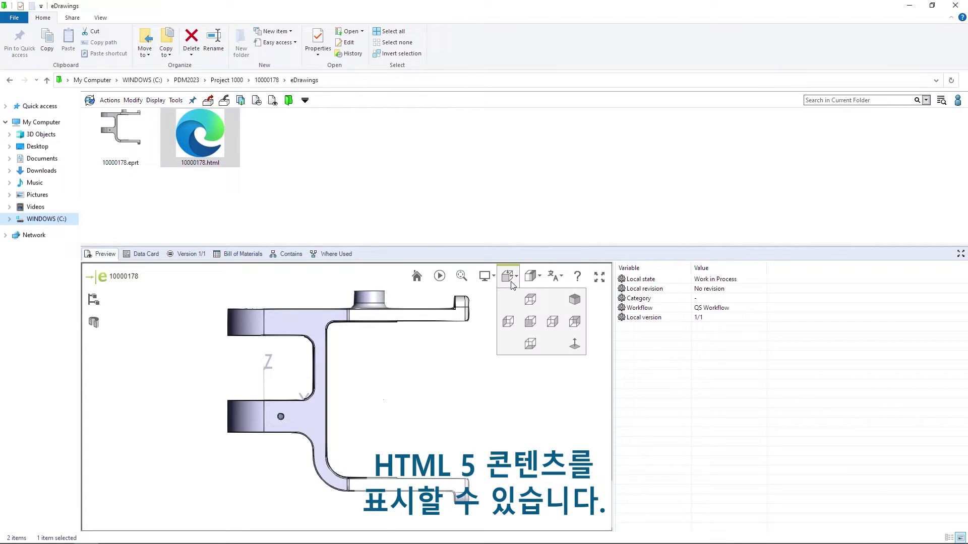
left_click(571, 299)
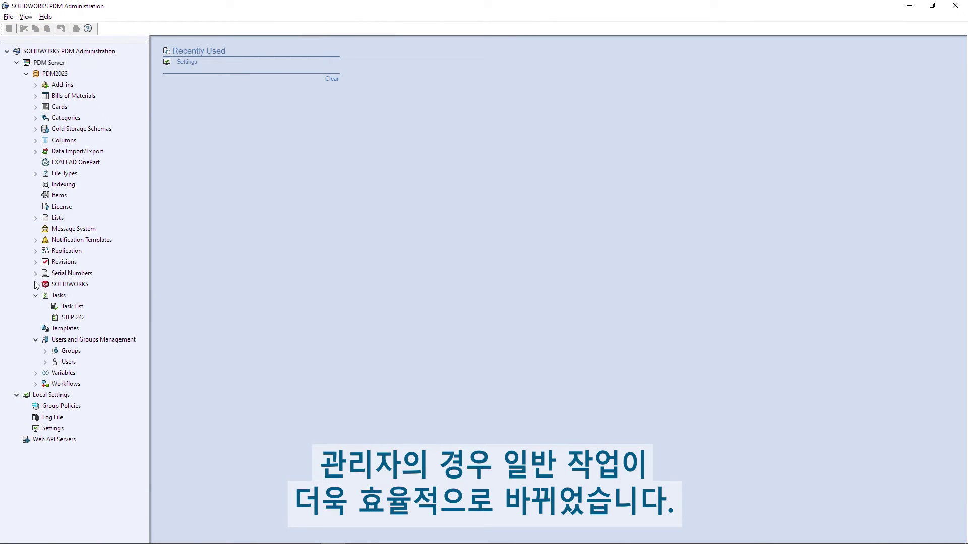
Step: Enable automatic administration login for the PDM2023 vault
double_click(50, 429)
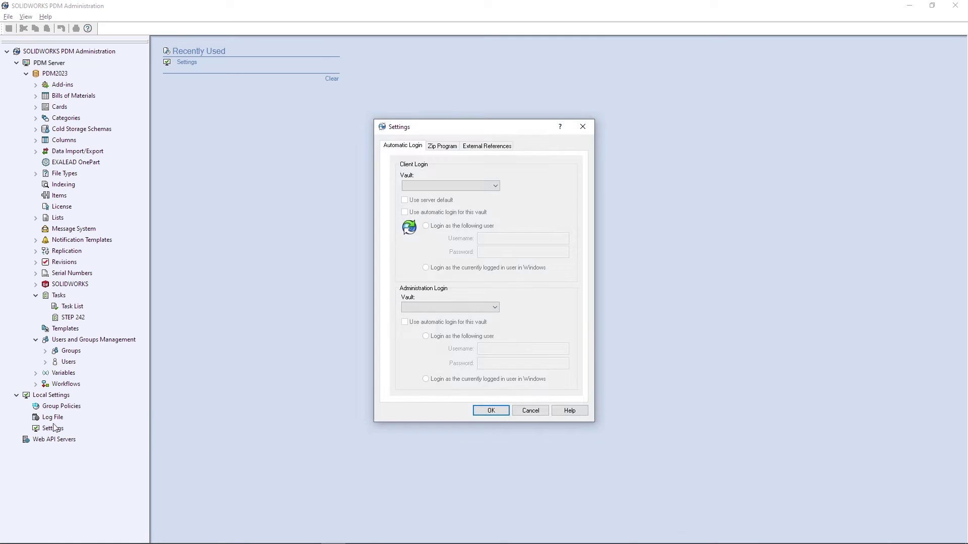
left_click(477, 308)
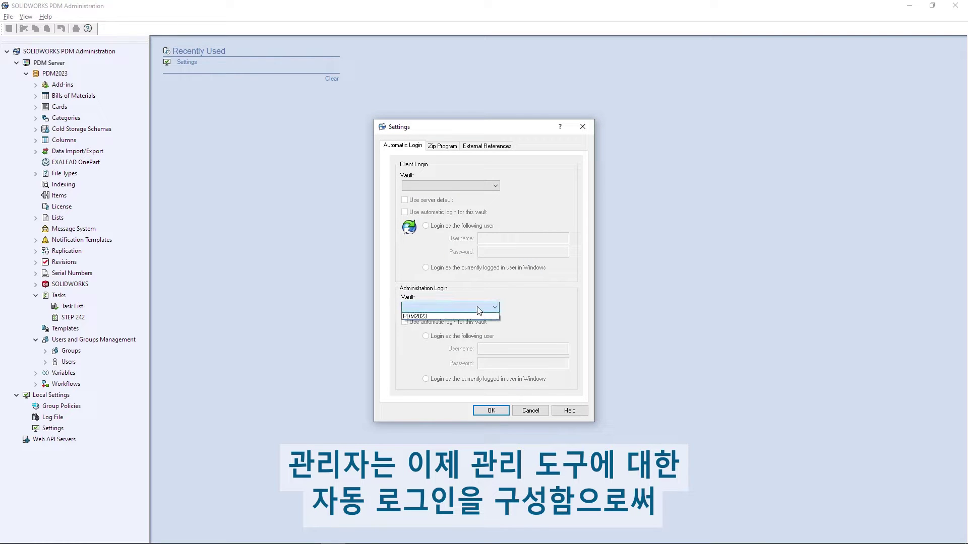
left_click(482, 318)
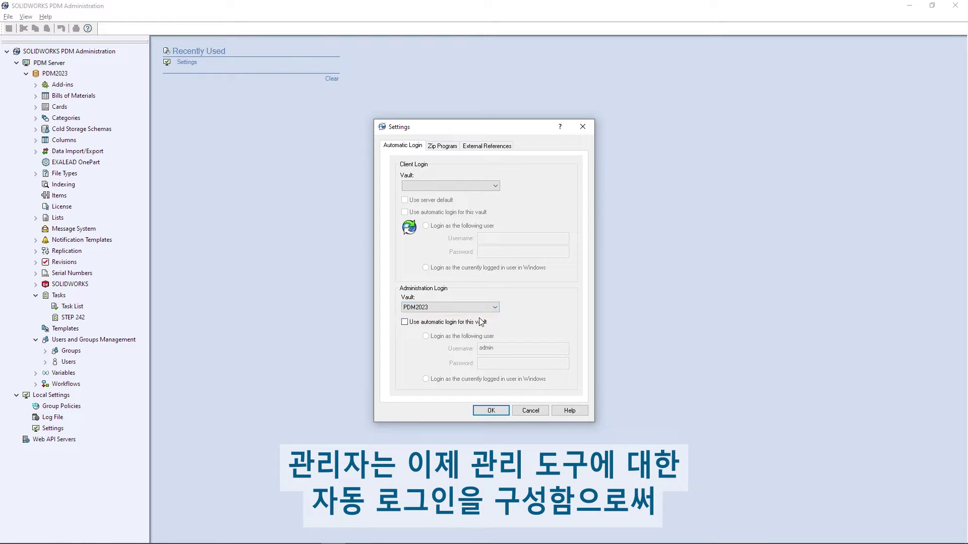
left_click(405, 322)
key("Return")
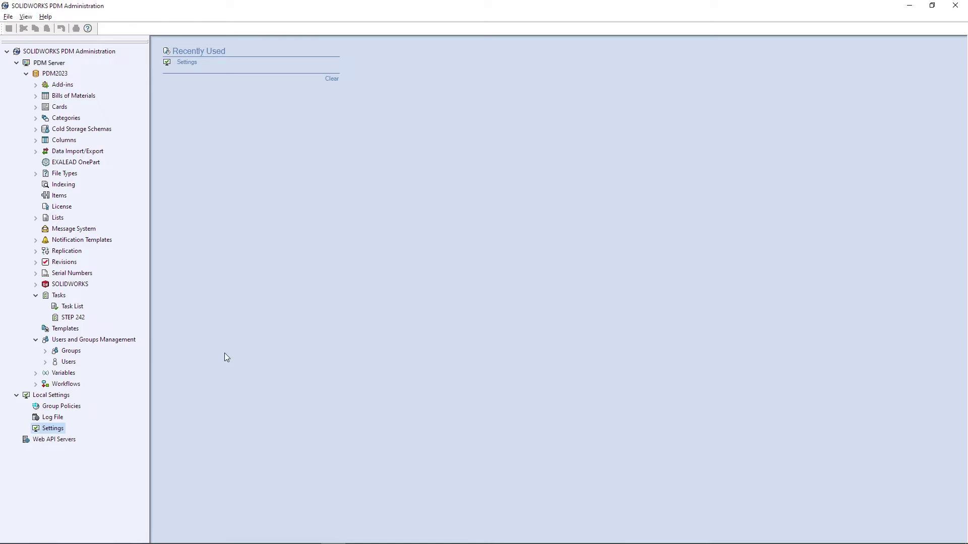
Step: Review the STEP 242 task's execution computers, keeping Task_Server, and close its properties
double_click(81, 317)
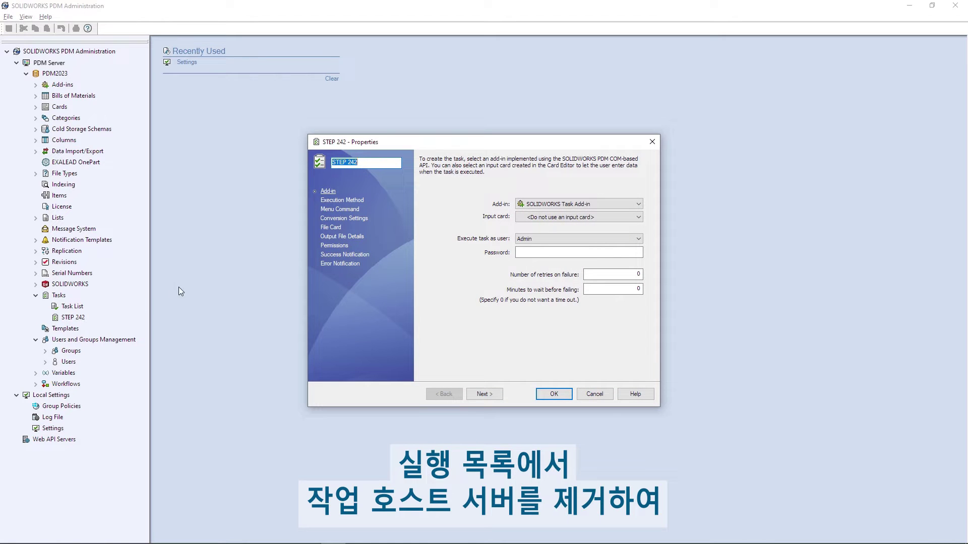
left_click(322, 202)
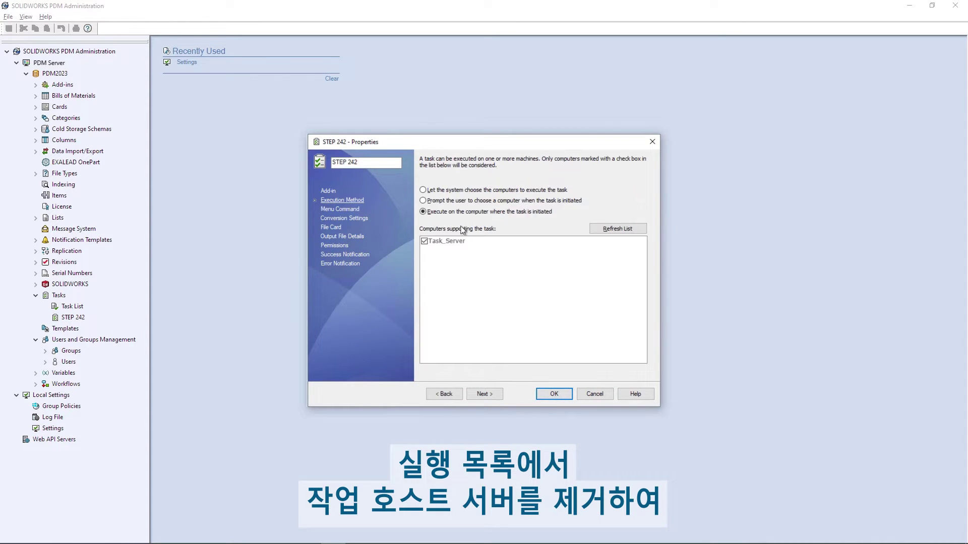
left_click(501, 246)
right_click(500, 245)
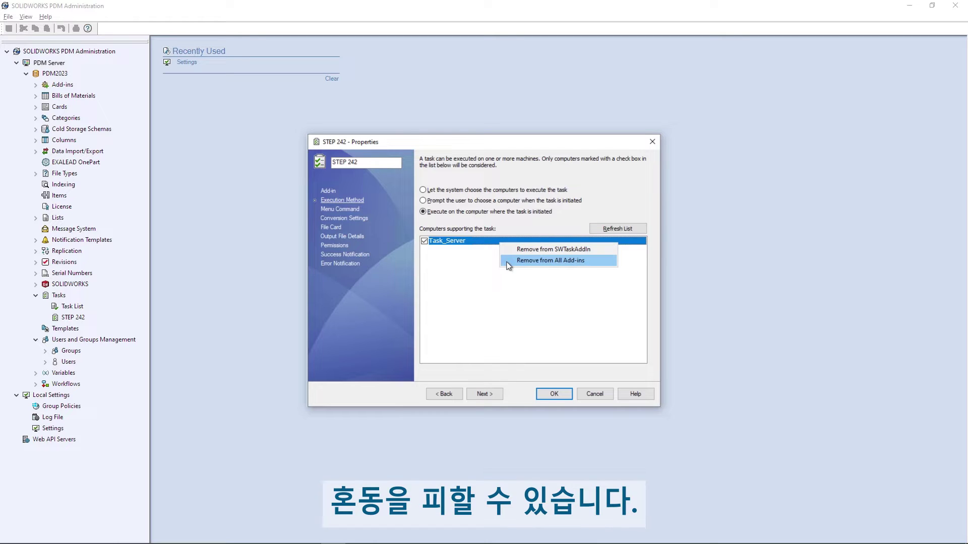
left_click(518, 324)
left_click(554, 394)
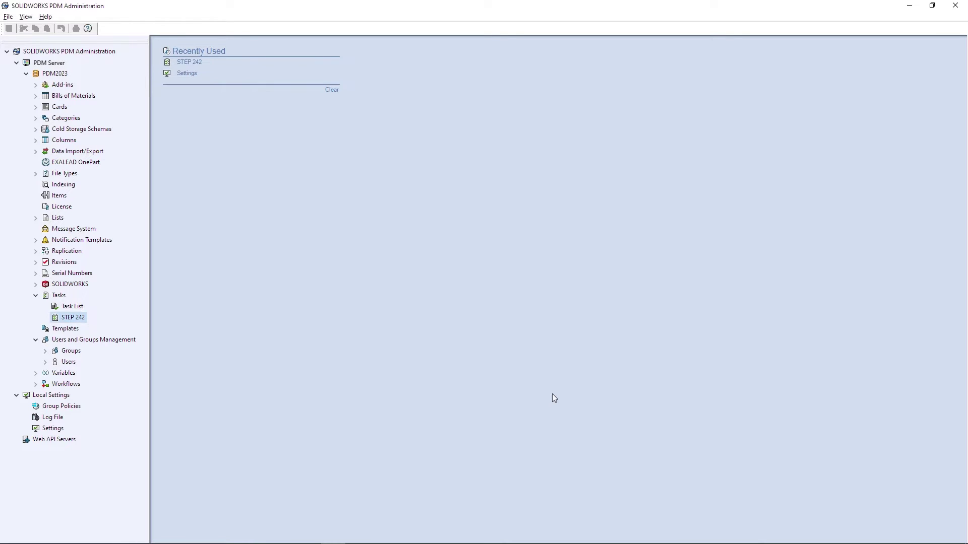
Step: Restore the deleted analyst user's login
right_click(71, 363)
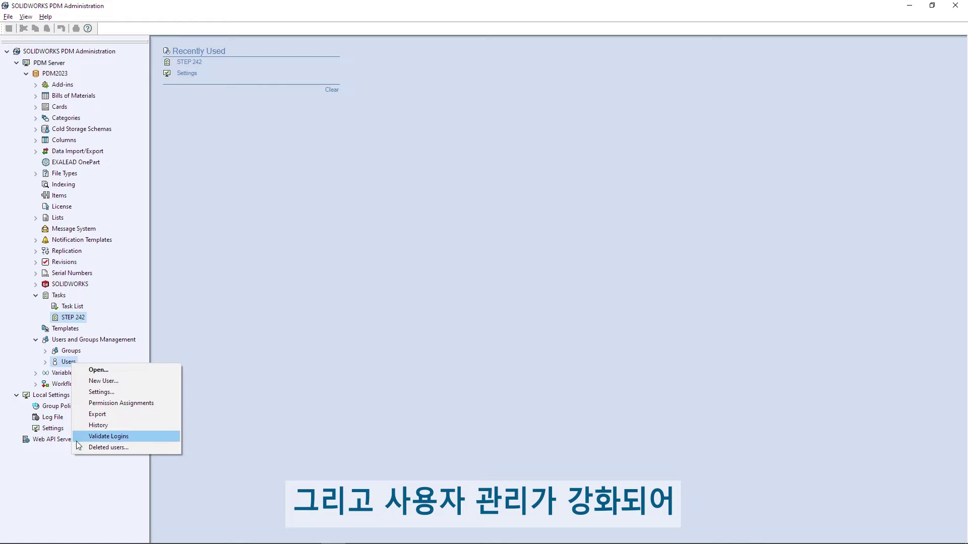
left_click(101, 447)
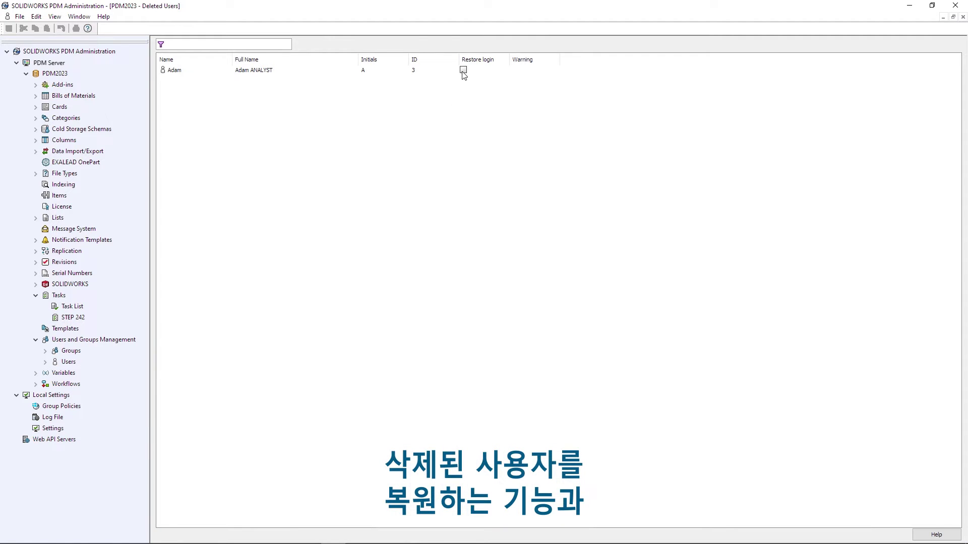
left_click(8, 29)
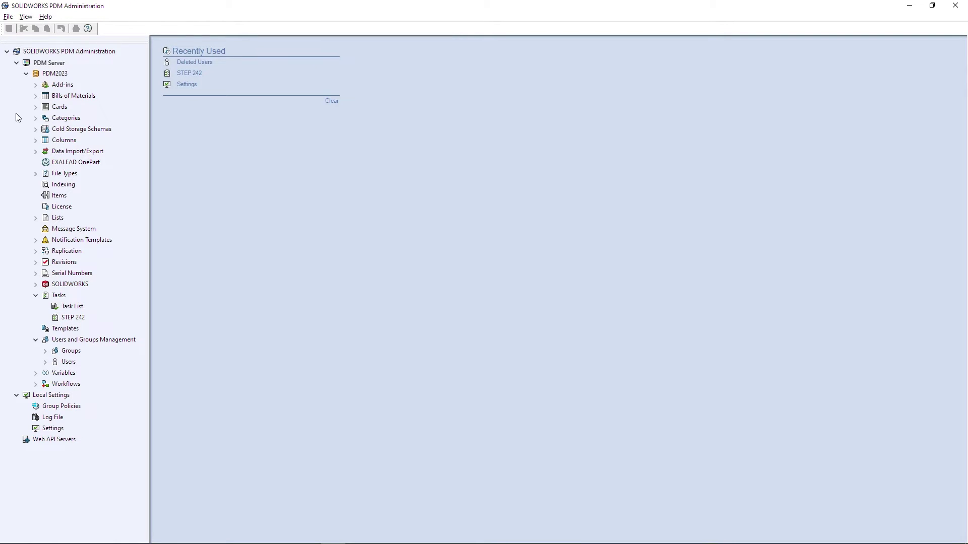
Step: Refuse login for the supplier user in the vault user list
right_click(57, 364)
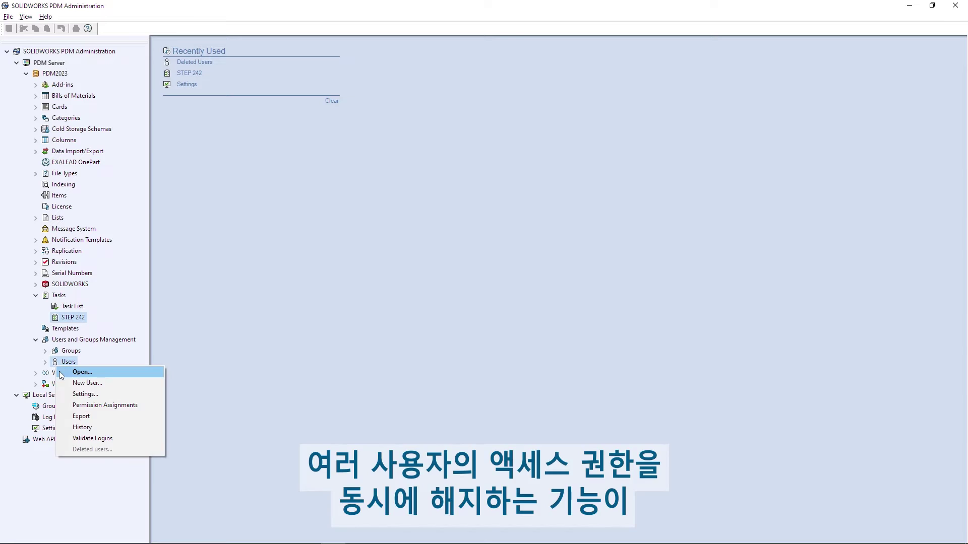
left_click(60, 373)
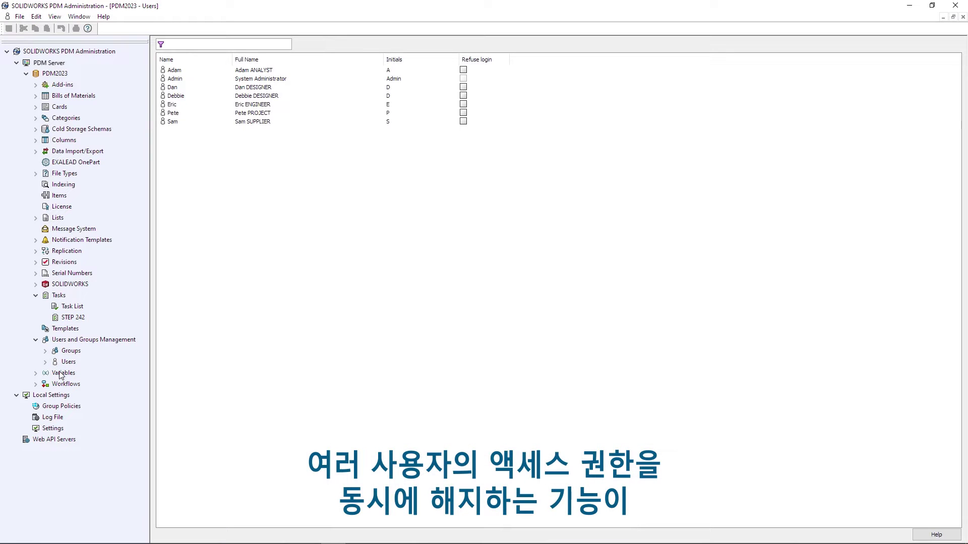
left_click(463, 121)
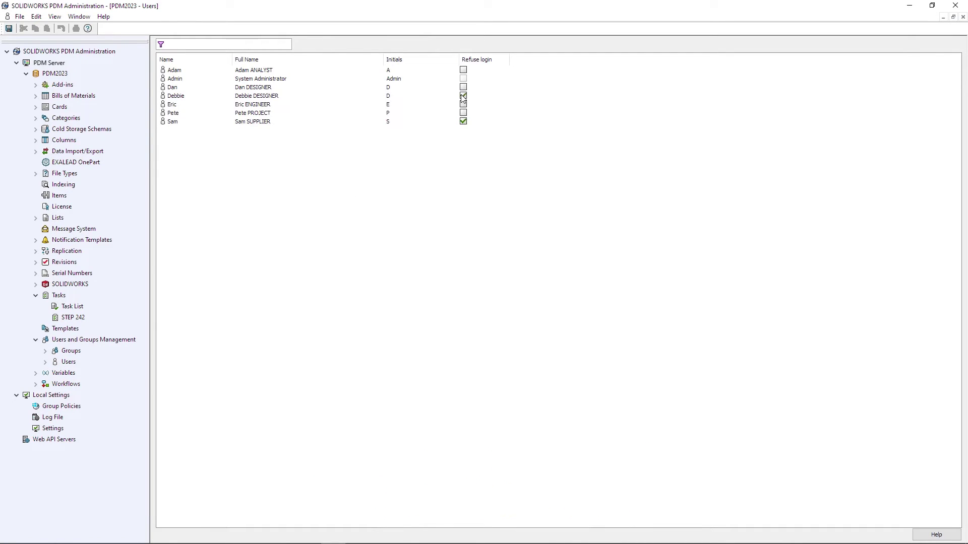
Step: Show which groups grant the engineer's Add or rename file and Rollback permissions
right_click(262, 106)
left_click(267, 109)
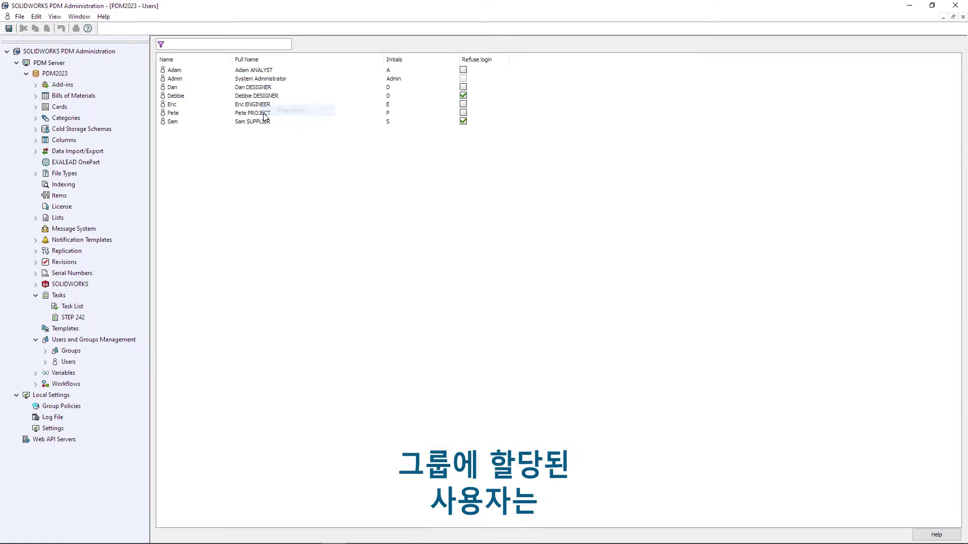
left_click(314, 237)
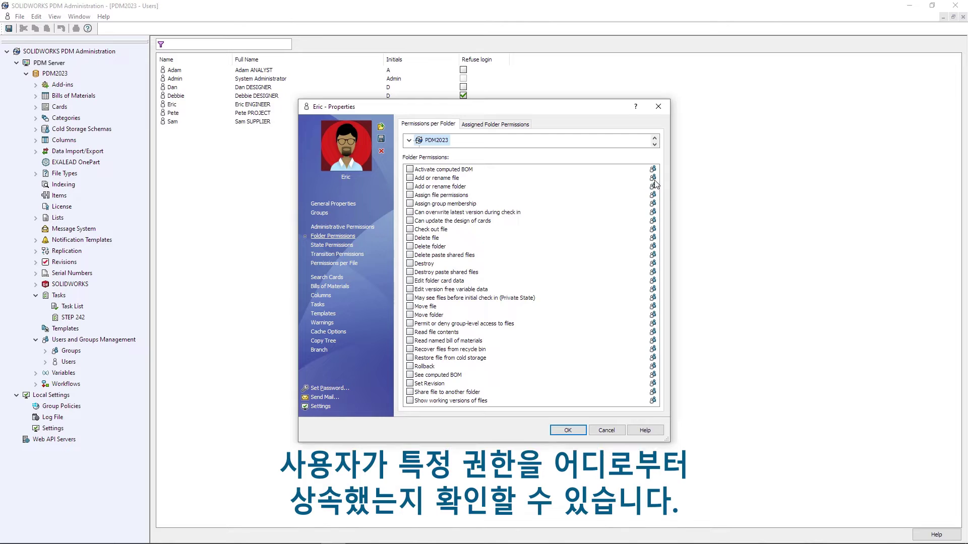
left_click(653, 179)
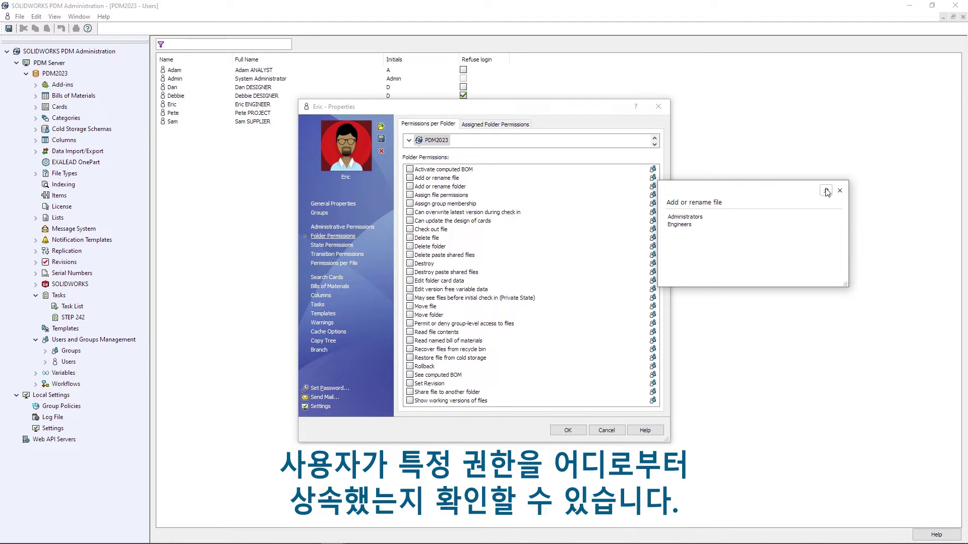
left_click(653, 367)
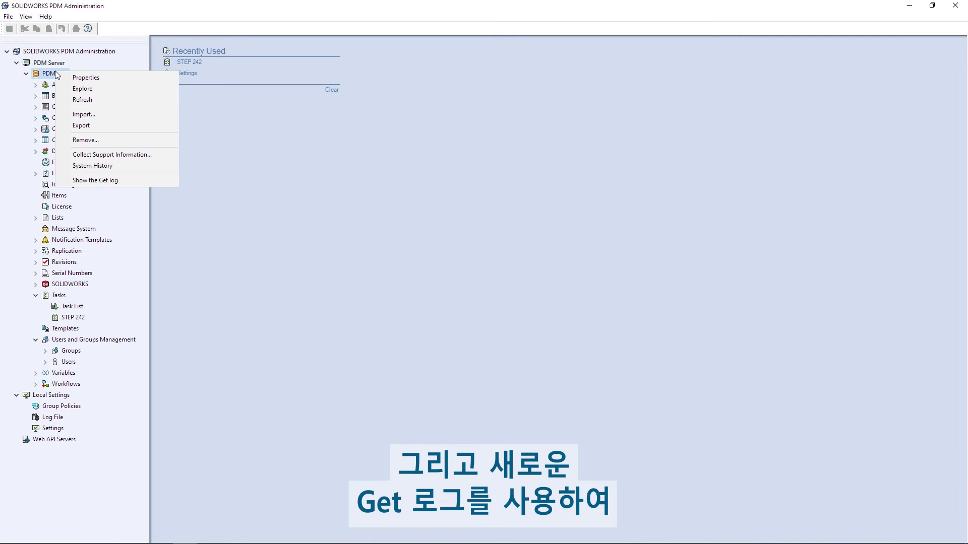
Step: Open the PDM2023 vault's File Vault Properties to view the Get logging option
left_click(61, 79)
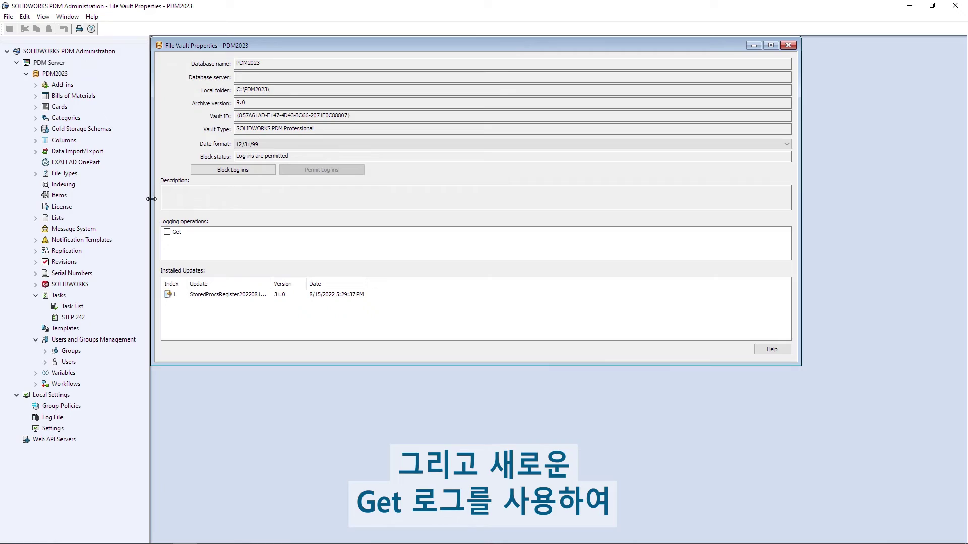